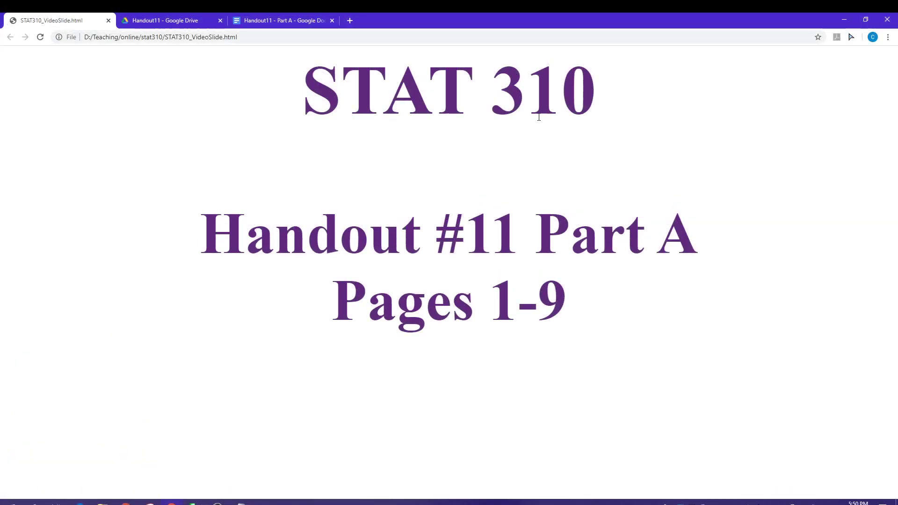
Switch from the course title slide to the Handout11 folder in Google Drive.
click(187, 21)
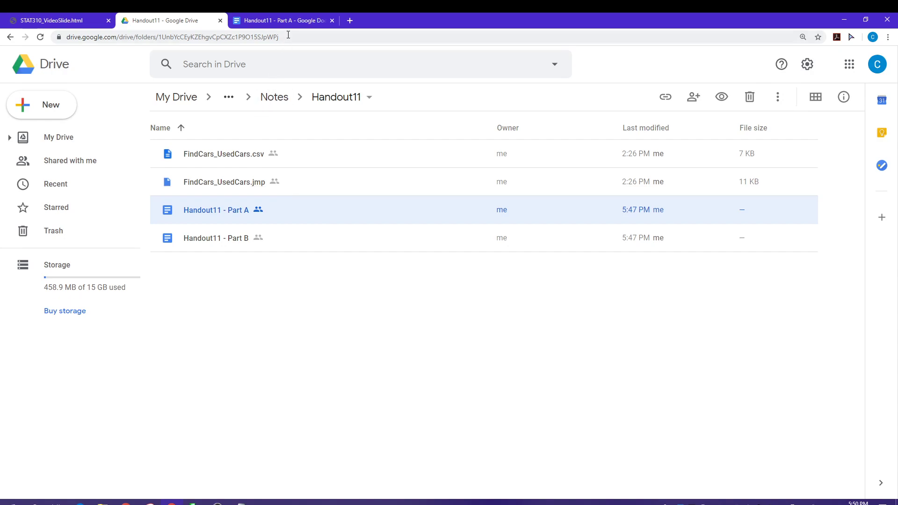
Bring up the Handout11 - Part A Google Doc showing Example 11.1 on Findcars used cars.
click(293, 22)
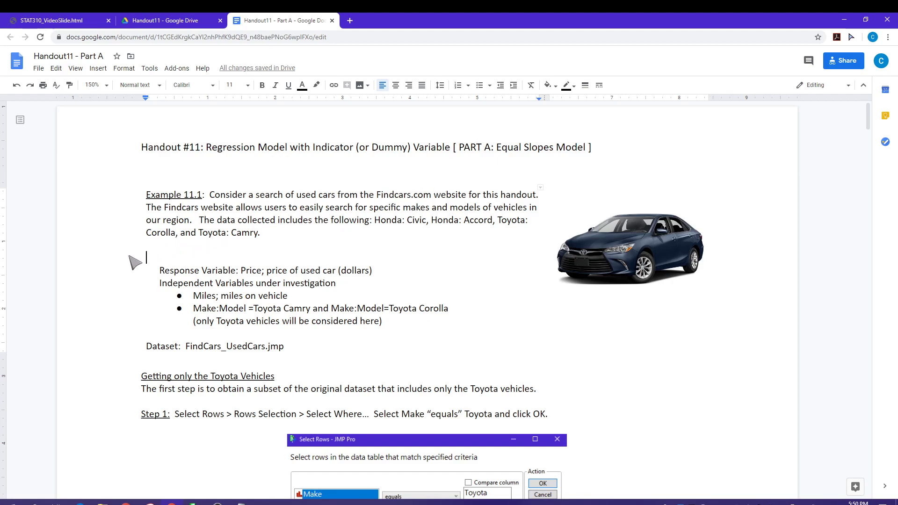
Scroll the handout and highlight the sentence naming the Toyota: Corolla and Toyota: Camry models.
scroll(182, 278, down, 1)
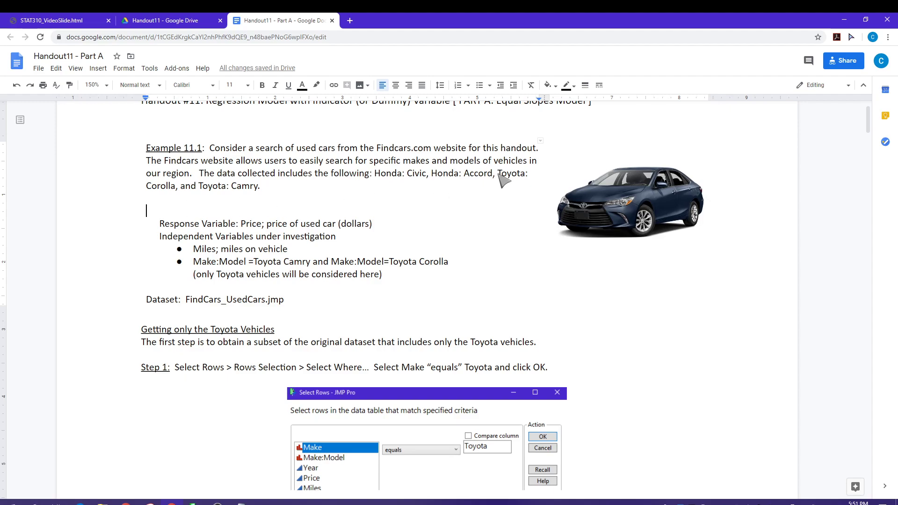
drag(497, 173, 502, 184)
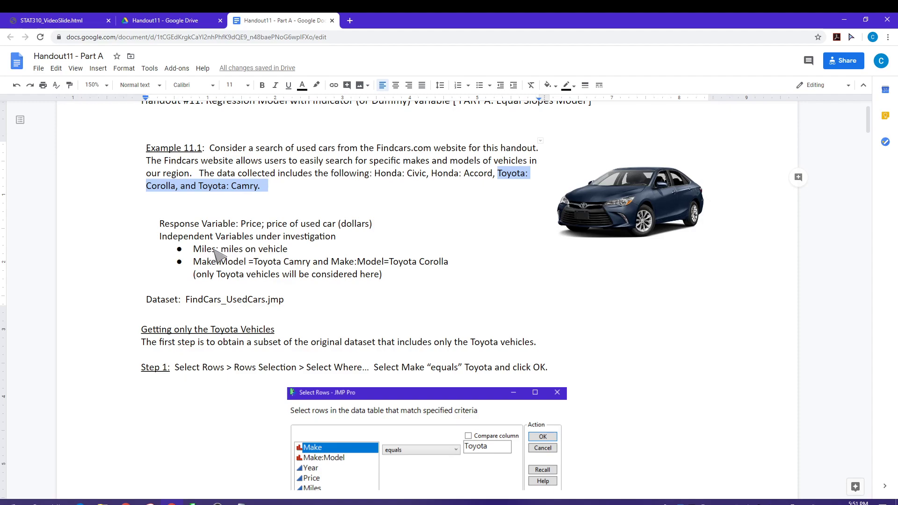
scroll(301, 275, down, 1)
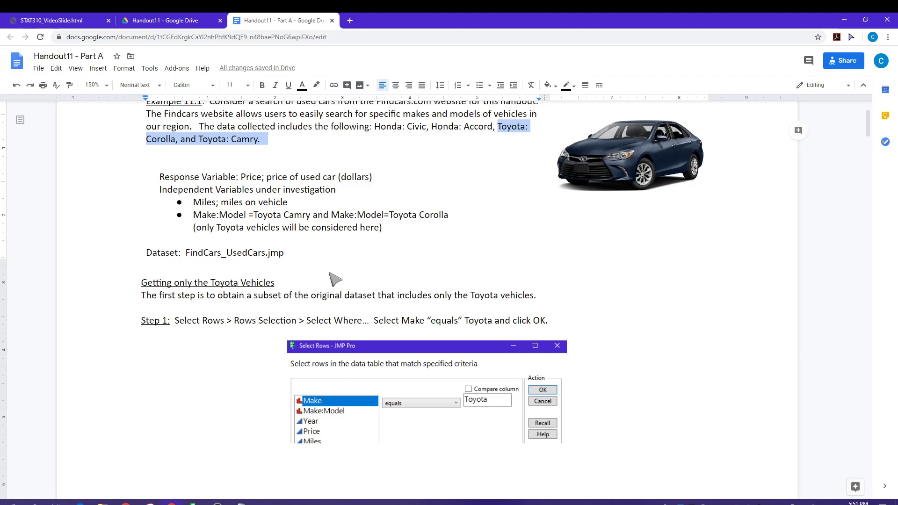
scroll(335, 279, down, 1)
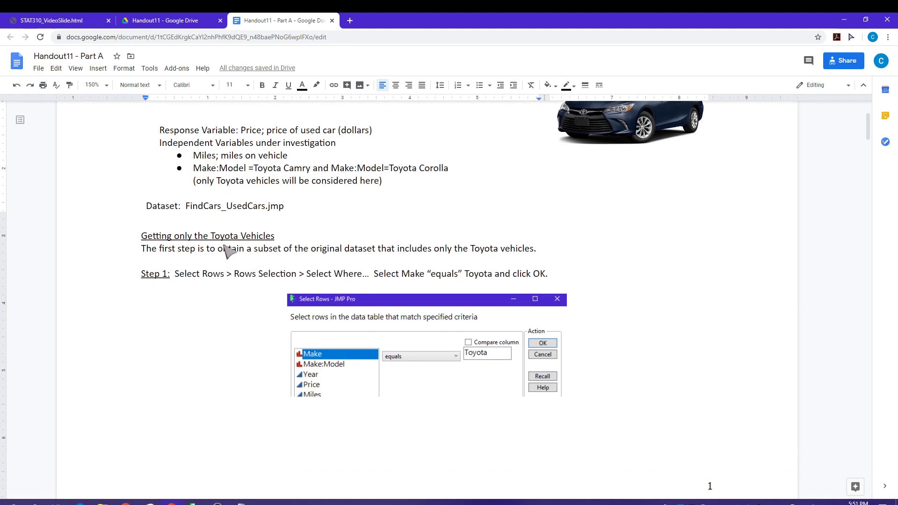
Glance at the open JMP windows, then scroll down to Step 2 and the Toyota-only table.
click(193, 502)
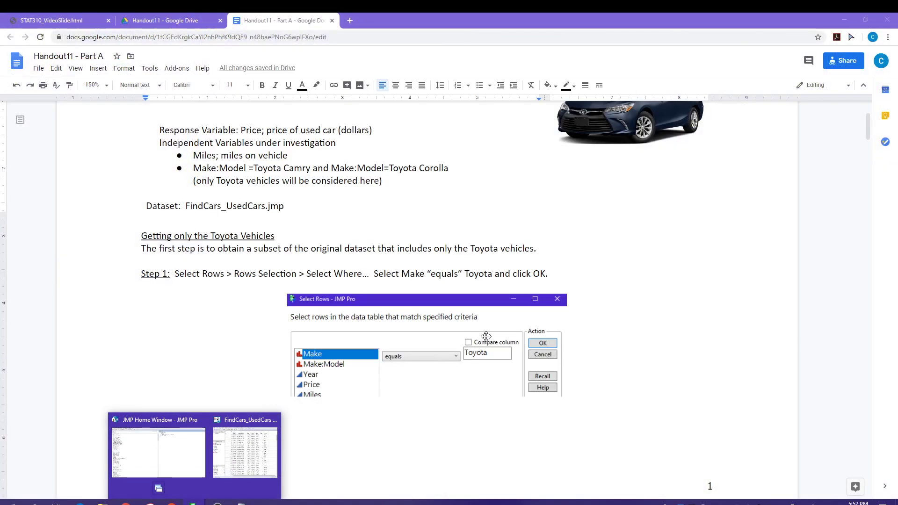
click(632, 321)
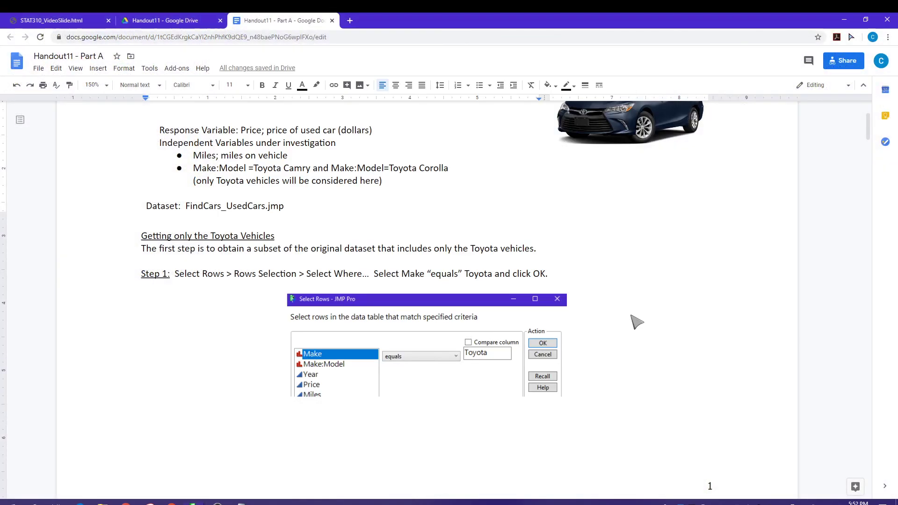
scroll(654, 334, down, 13)
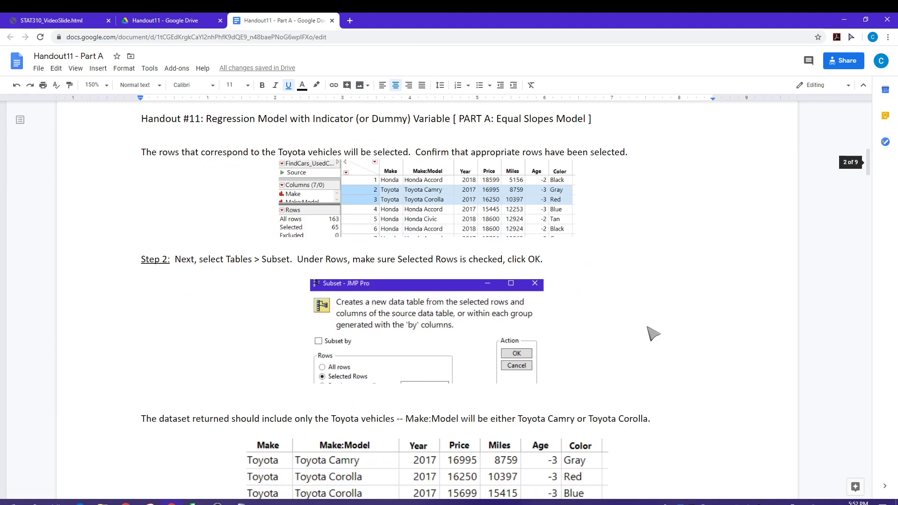
scroll(654, 334, down, 2)
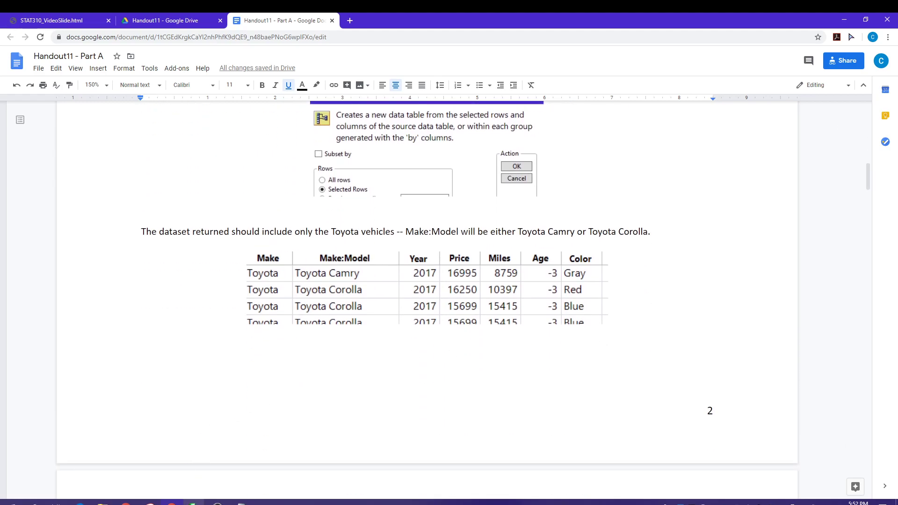
Bring the FindCars_UsedCars data table forward in JMP and show the Rows > Row Selection options.
mouse_move(192, 502)
click(245, 460)
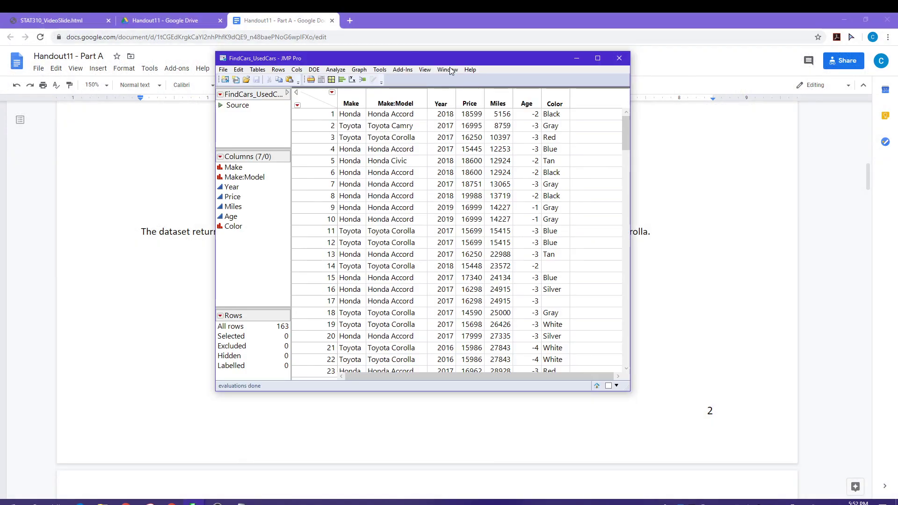
drag(455, 59, 465, 50)
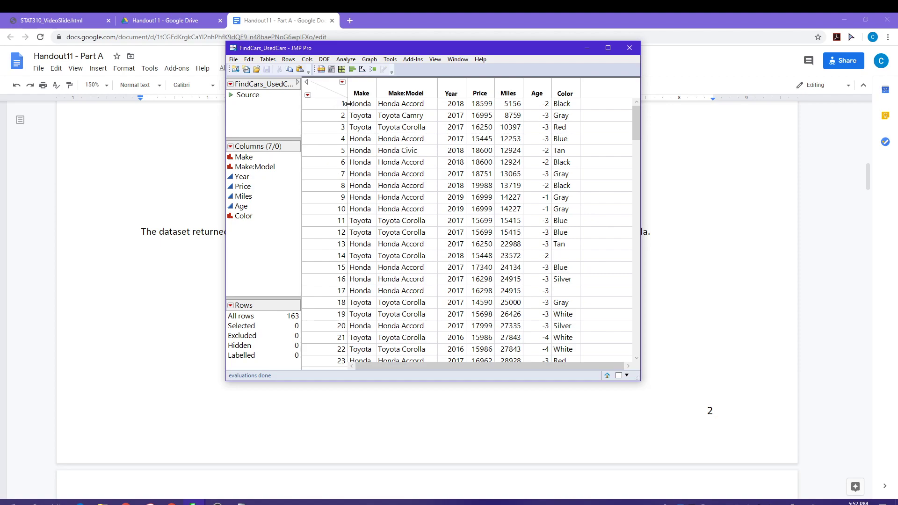
click(288, 60)
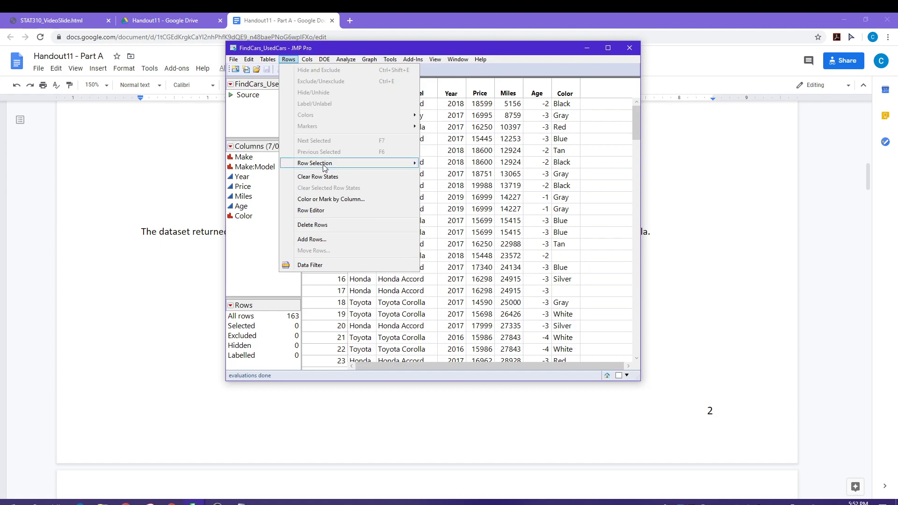
mouse_move(326, 167)
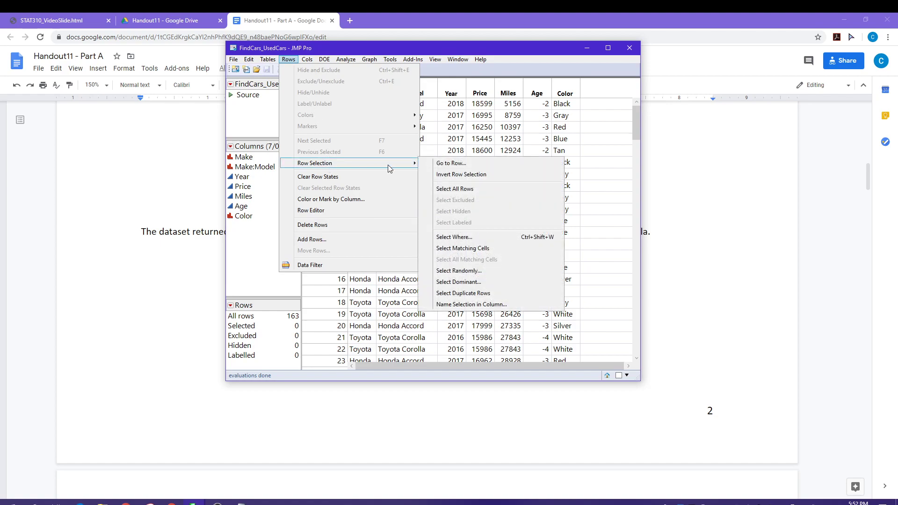
Use Select Where to select rows where Make equals Toyota, giving 65 selected rows.
click(478, 237)
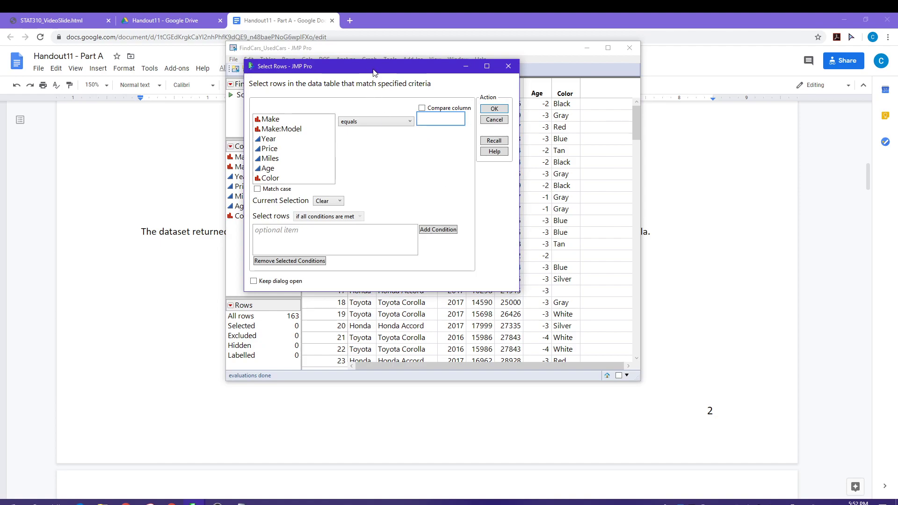
click(332, 142)
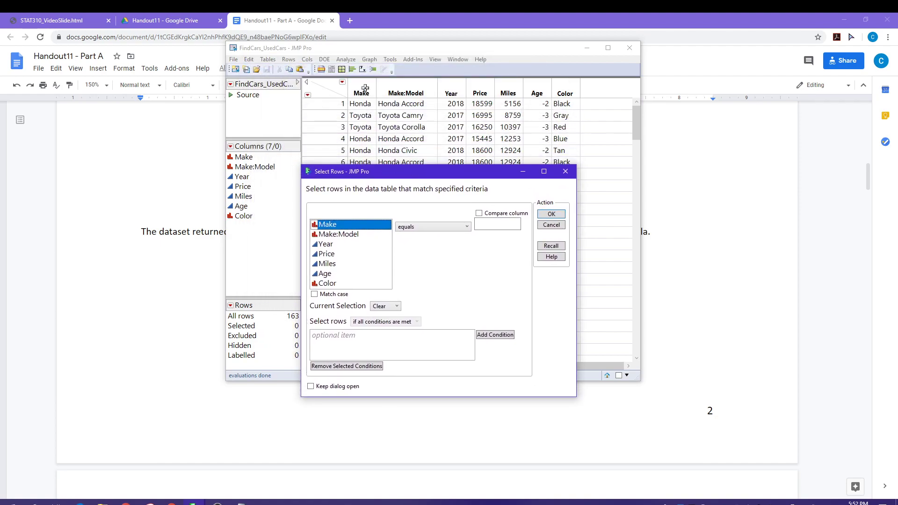
click(484, 224)
text(Toyota)
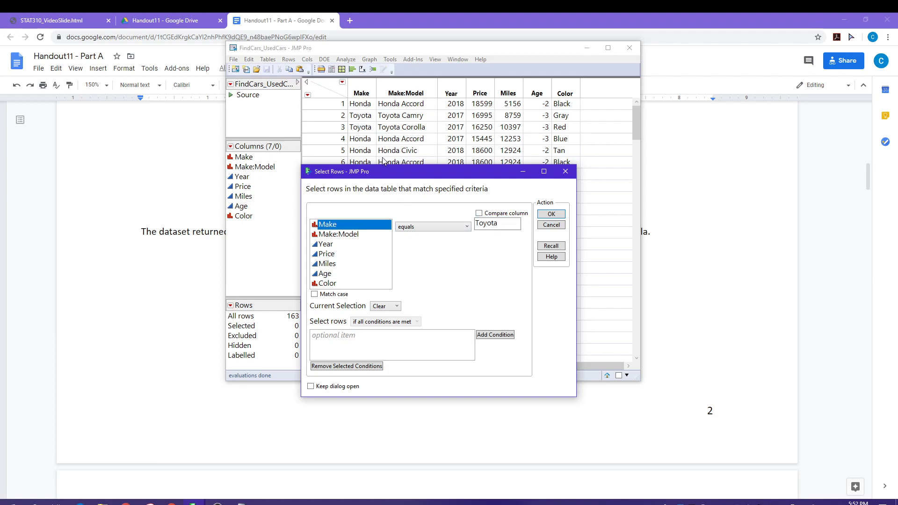
drag(442, 174, 469, 138)
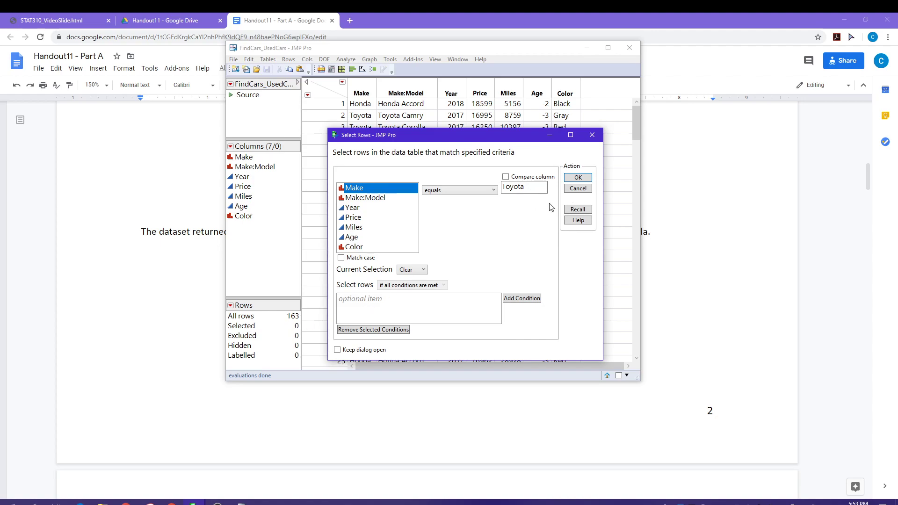
click(571, 179)
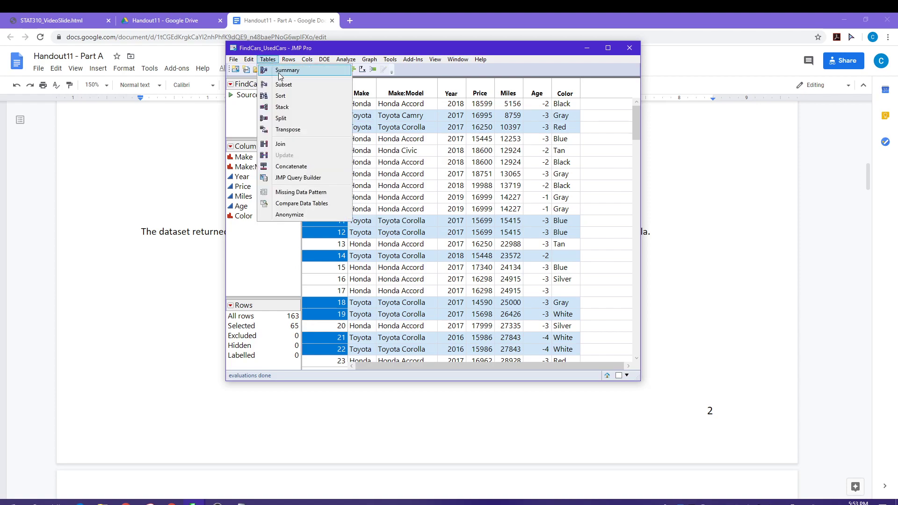
Create a subset table of FindCars_UsedCars from the selected Toyota rows with all columns.
click(283, 84)
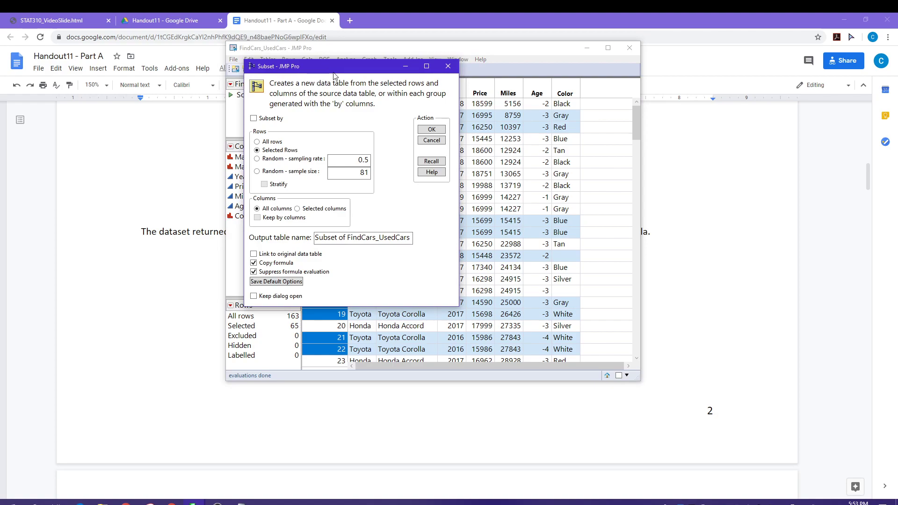
drag(322, 71, 430, 82)
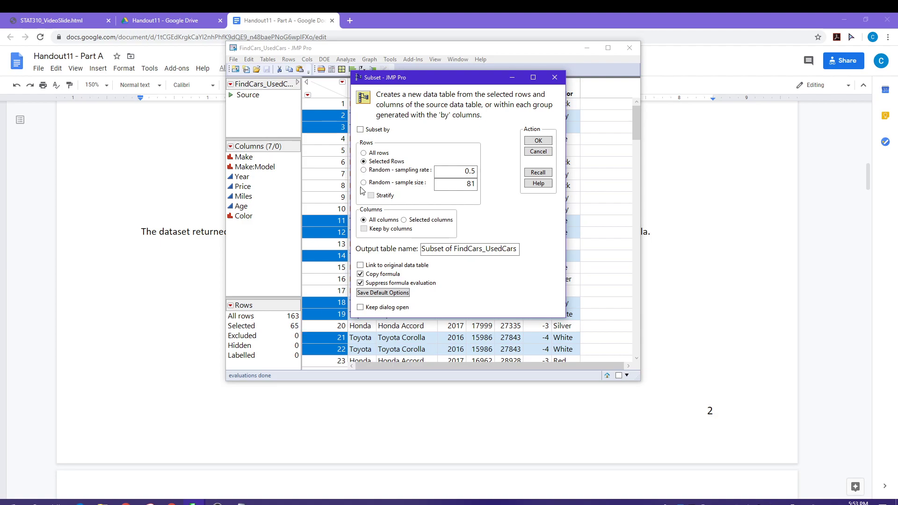
click(532, 141)
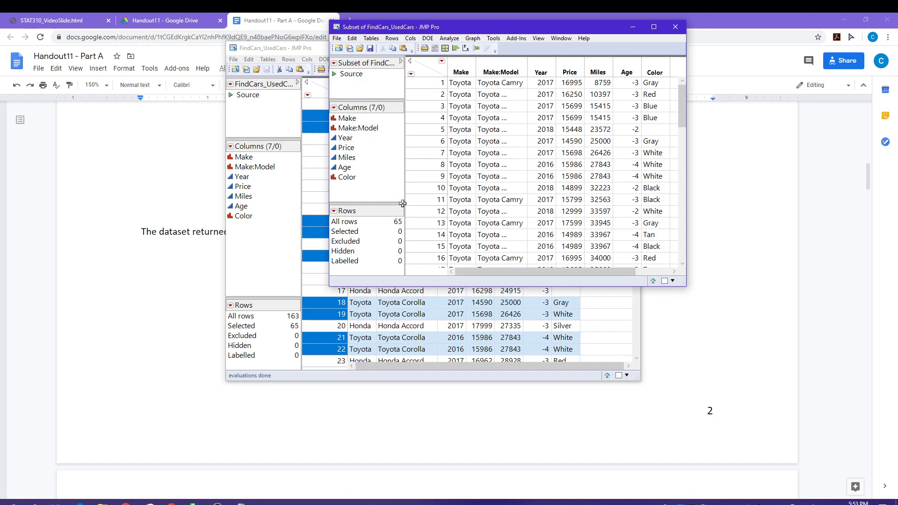
drag(485, 30, 420, 74)
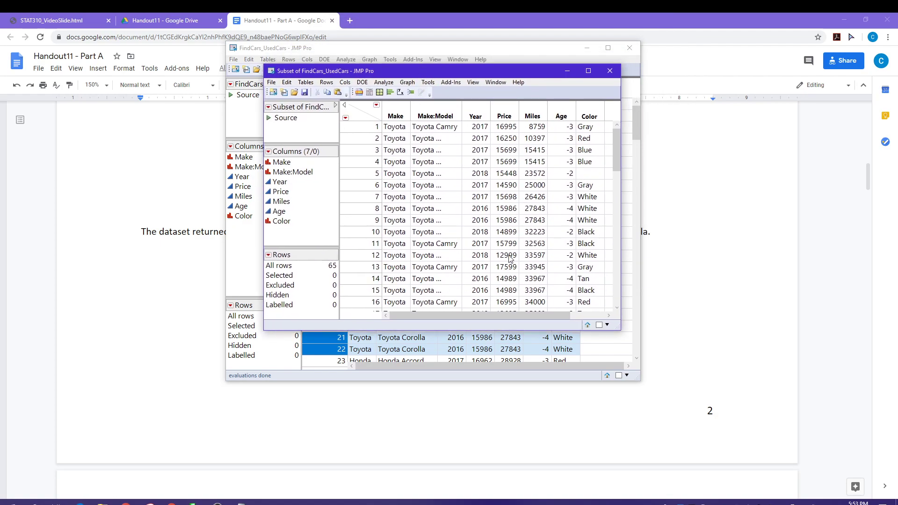
Widen the Make:Model column to show full model names, then clear row and column selections.
drag(461, 114, 477, 113)
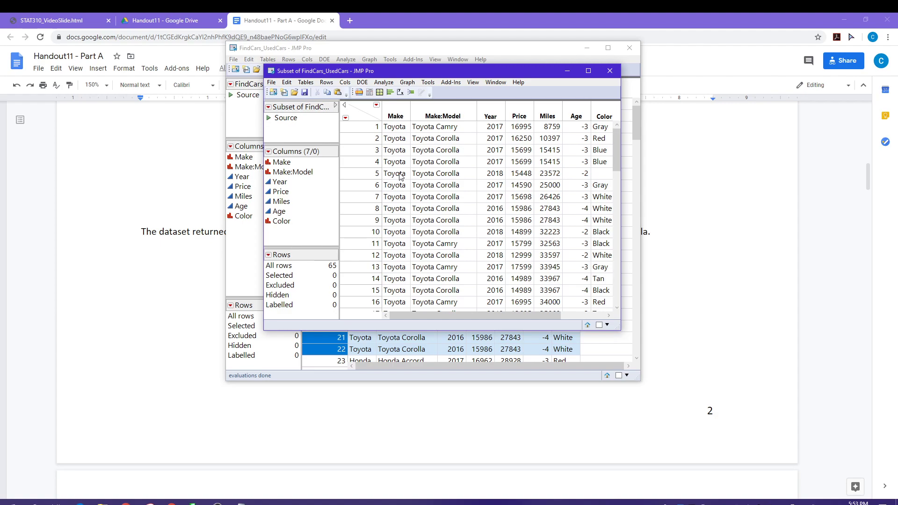
click(453, 128)
click(457, 141)
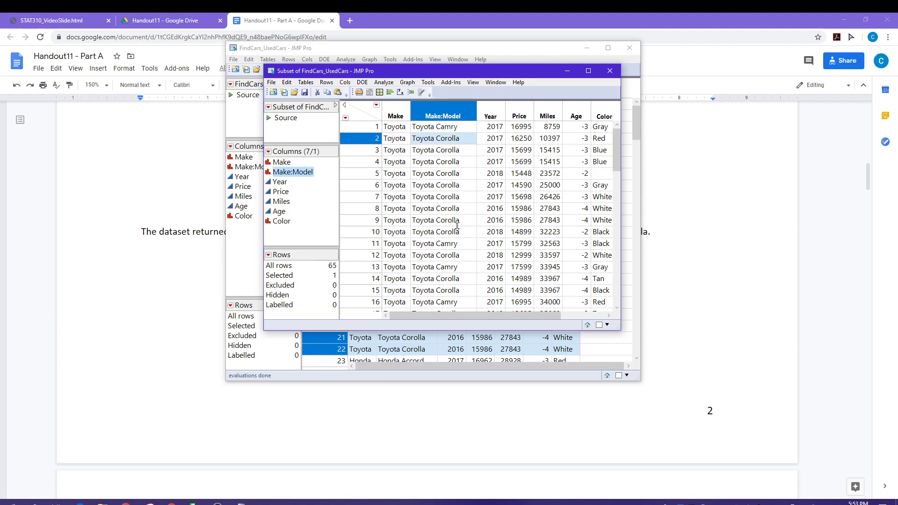
click(449, 244)
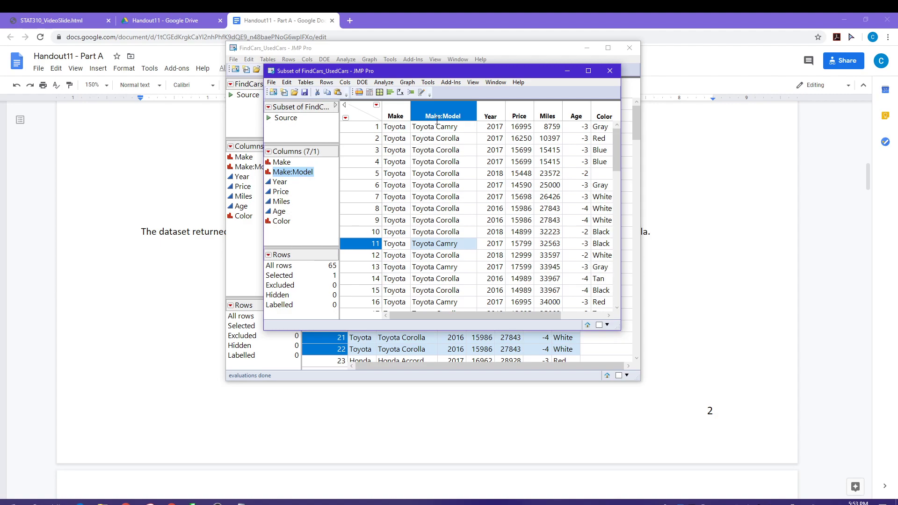
click(361, 106)
click(356, 118)
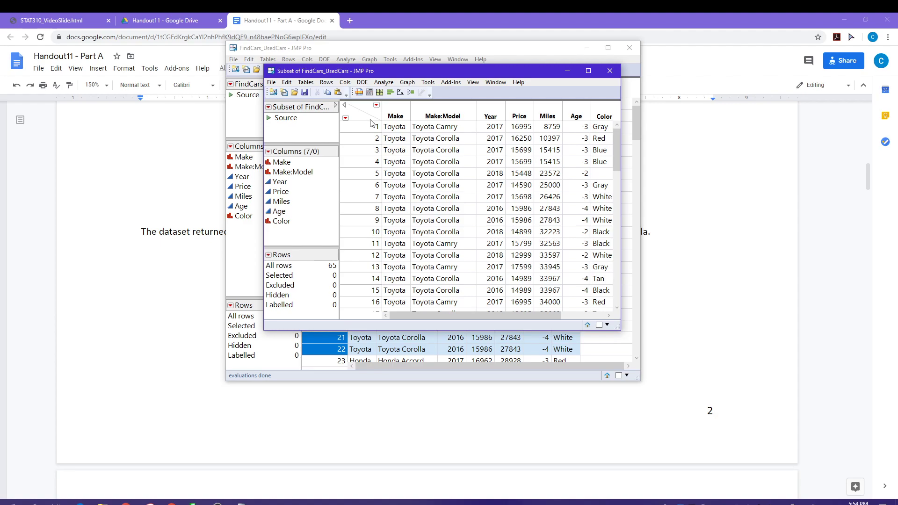
Run Fit Model with Price as Y and Miles and Make:Model as effects (RSq 0.88).
click(391, 84)
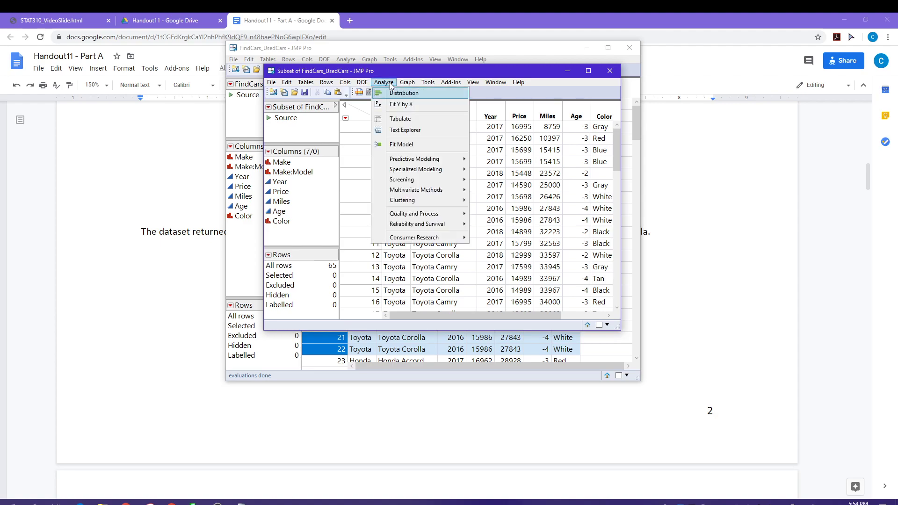
click(392, 145)
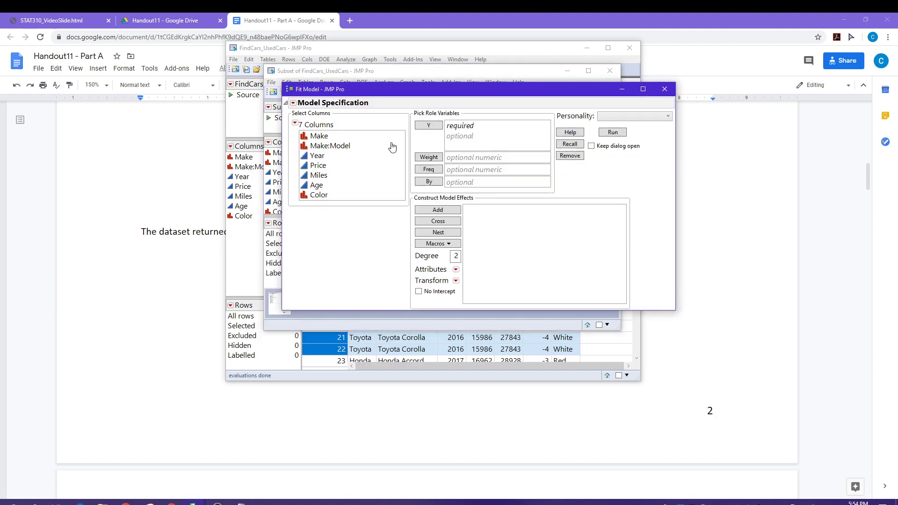
click(318, 167)
click(430, 125)
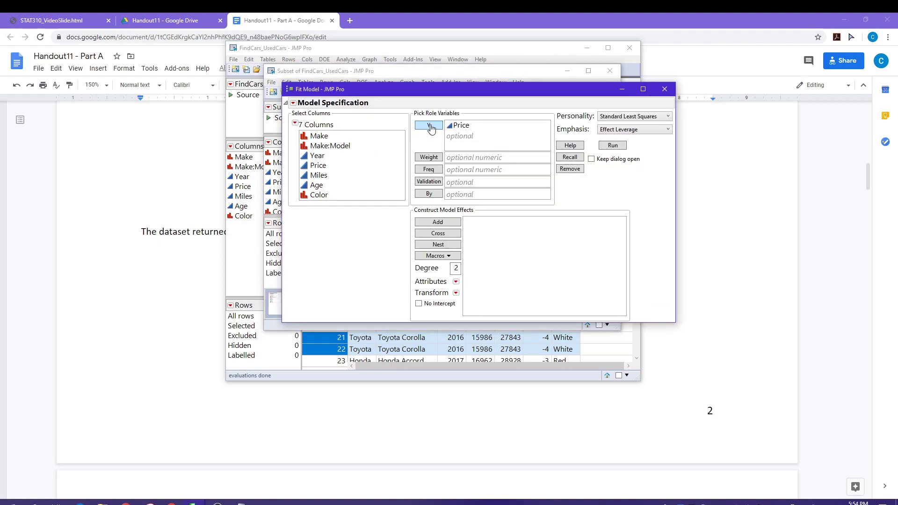
click(333, 177)
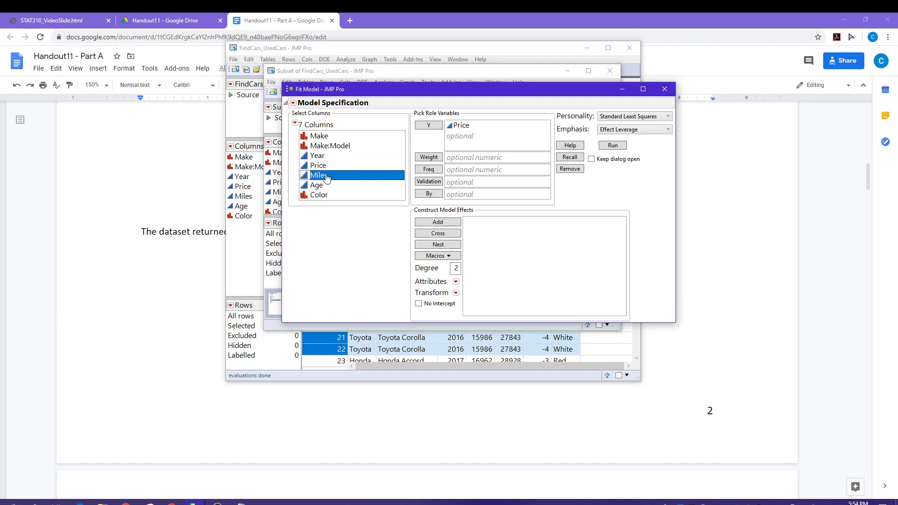
click(435, 222)
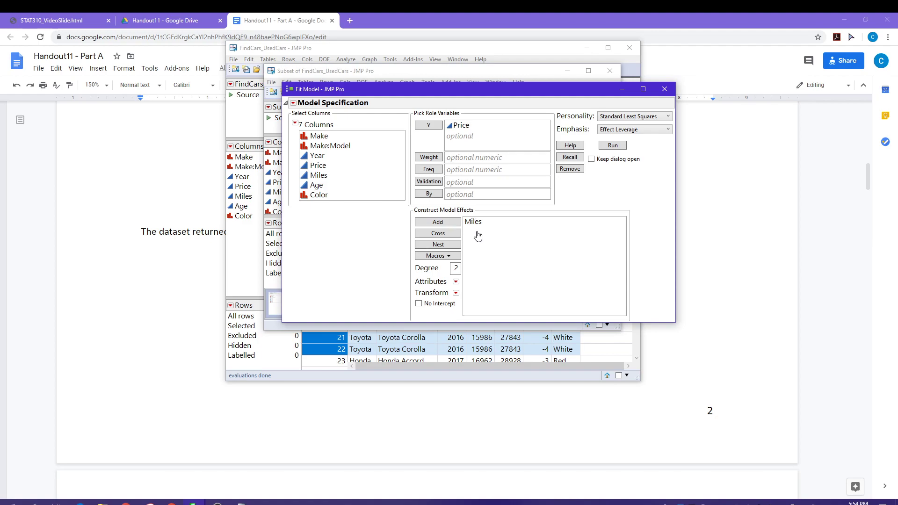
click(340, 147)
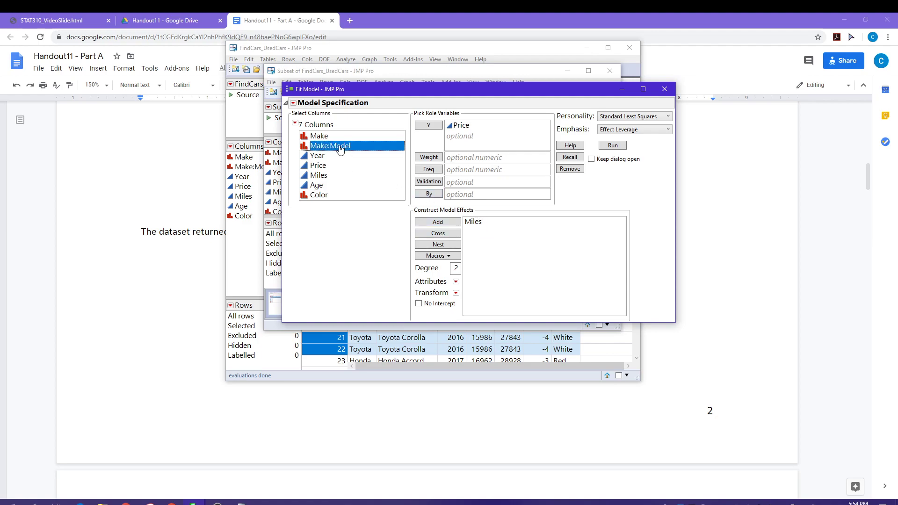
click(448, 226)
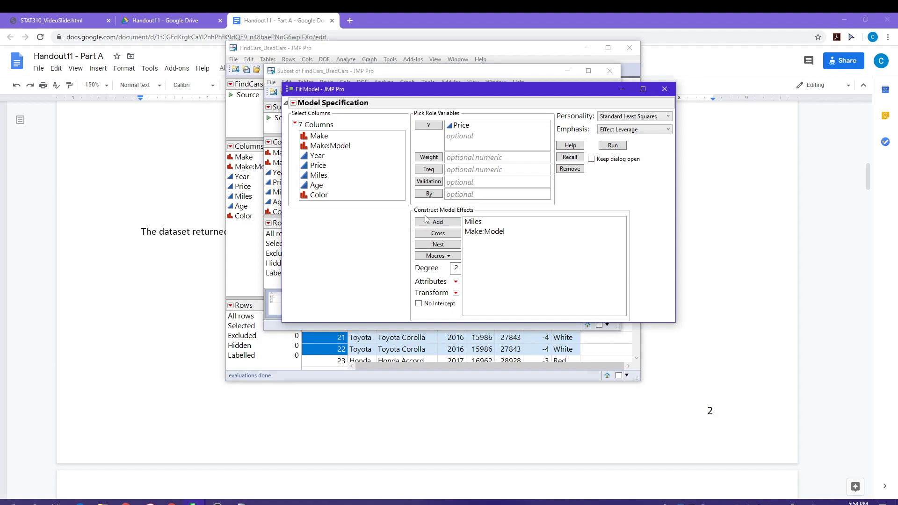
click(612, 146)
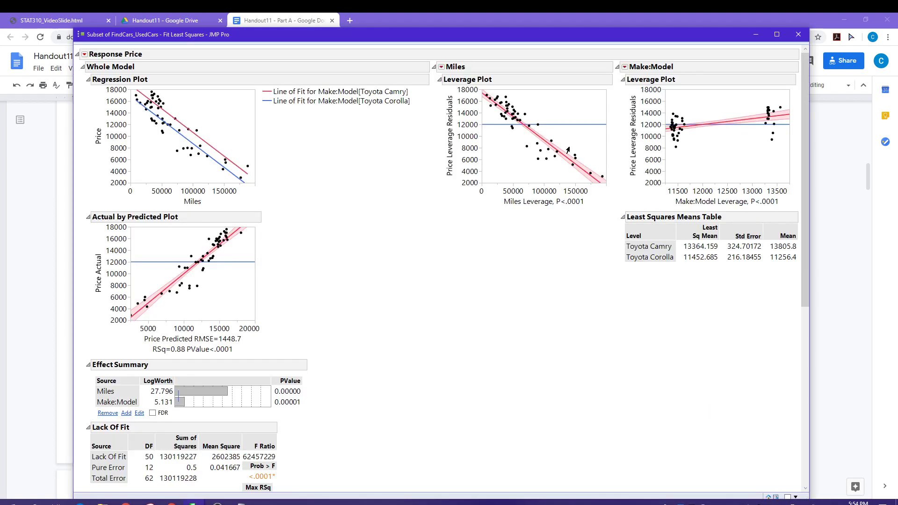
drag(340, 40, 541, 34)
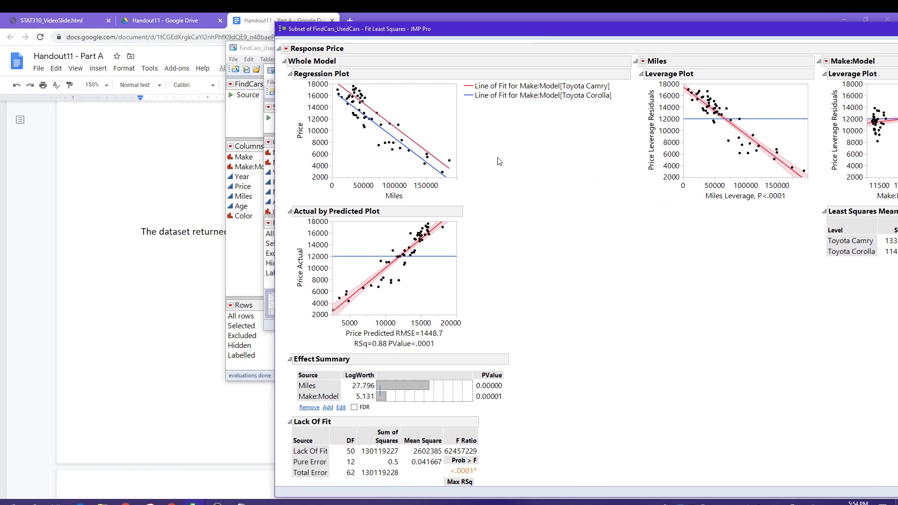